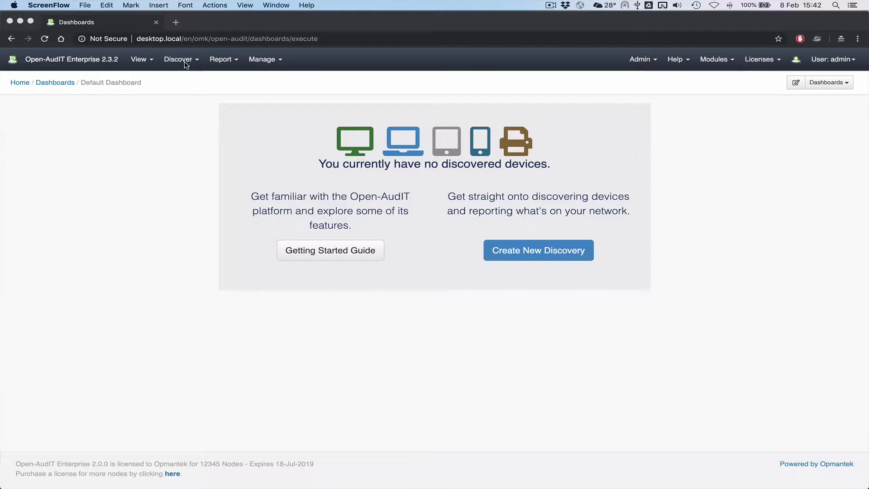
# Bring up the Credentials list with its 10 entries, such as Council, Default SNMP and UBSSH
pyautogui.click(167, 196)
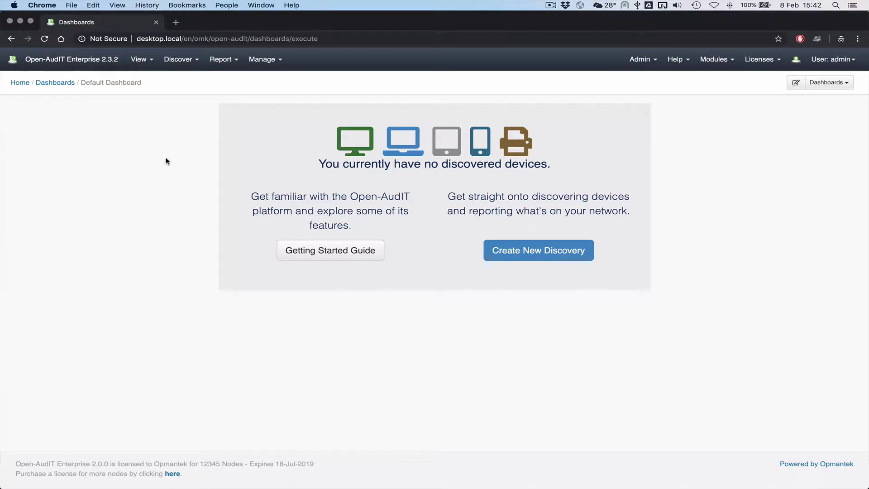
pyautogui.click(180, 59)
pyautogui.moveTo(190, 92)
pyautogui.click(280, 93)
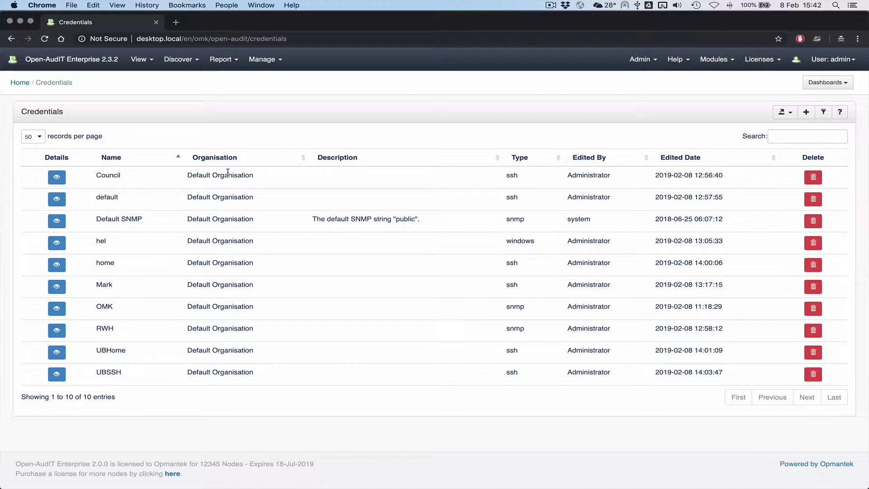
pyautogui.click(179, 60)
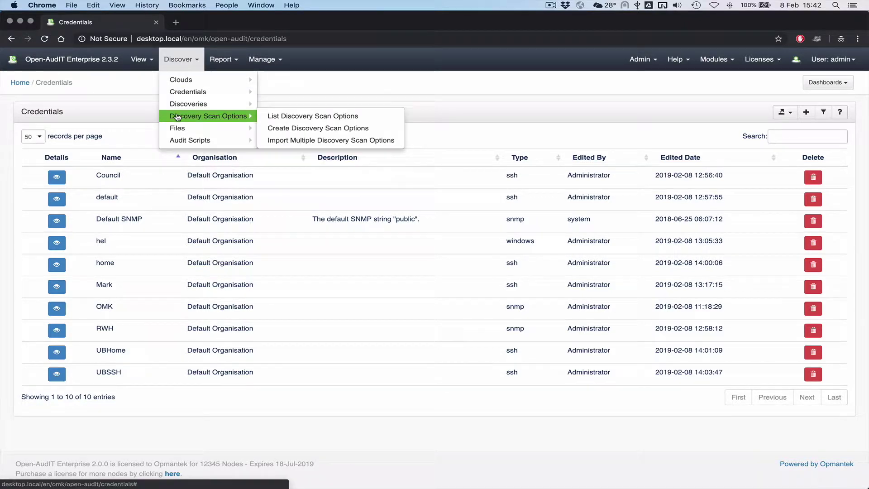
pyautogui.moveTo(196, 108)
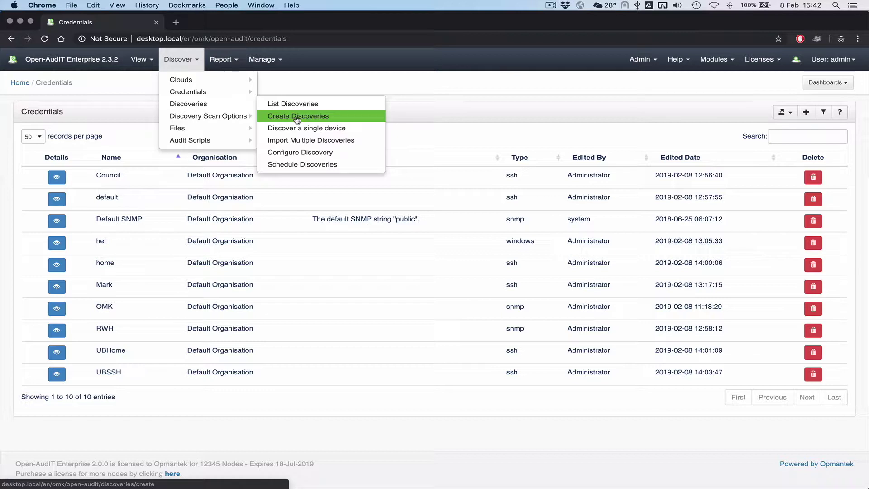
# Create a discovery named 192.168.88.0 for subnet 192.168.88.0/24
pyautogui.click(297, 116)
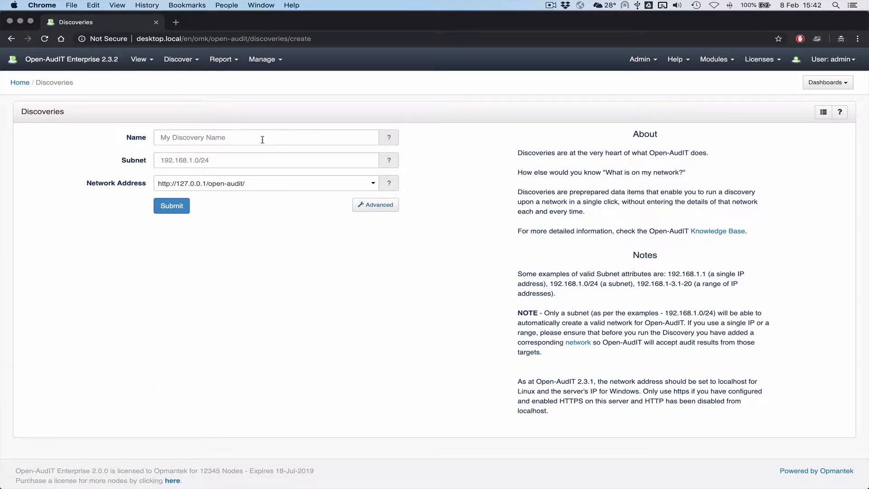
pyautogui.click(265, 137)
pyautogui.write('192.')
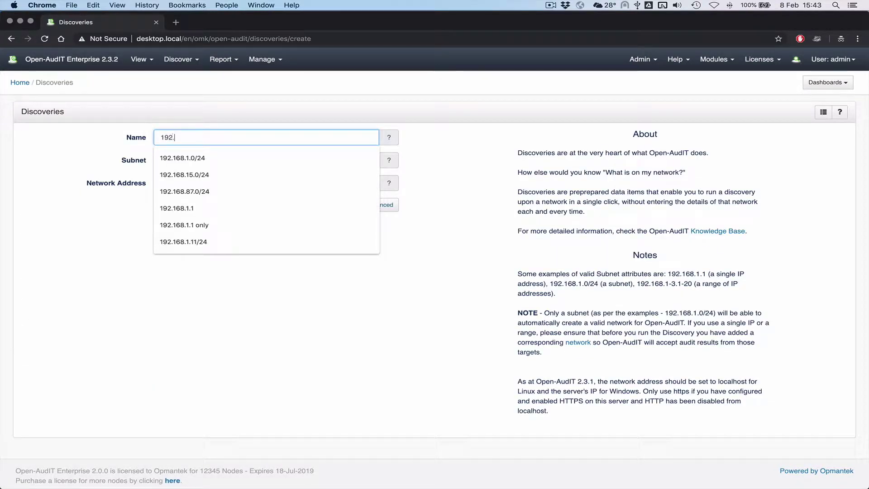
pyautogui.write('168.88.0')
pyautogui.press('Tab')
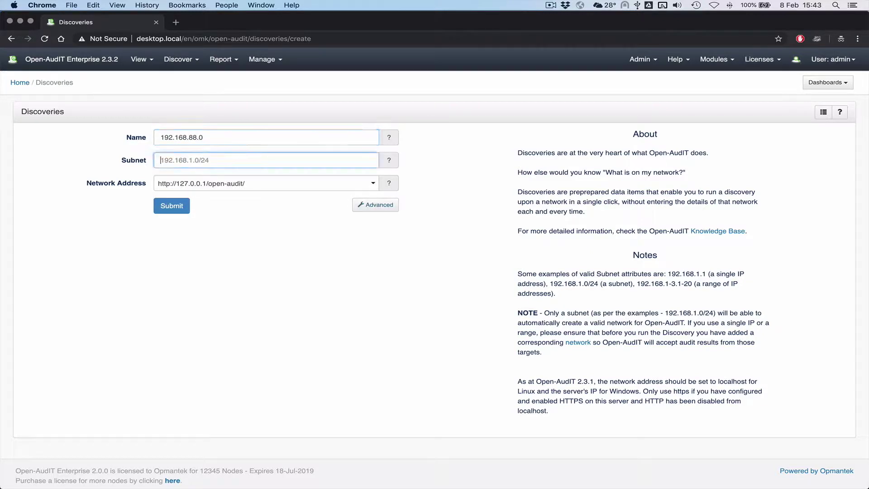
pyautogui.write('192.168.')
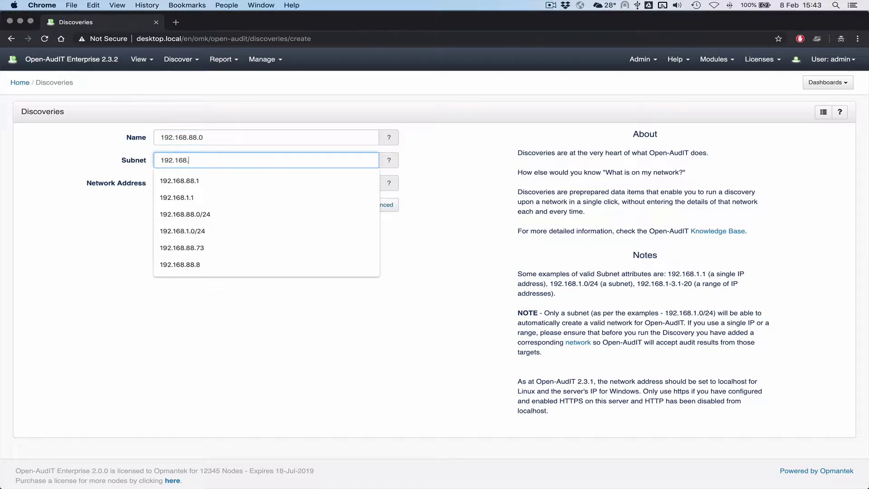
pyautogui.write('88.0/24')
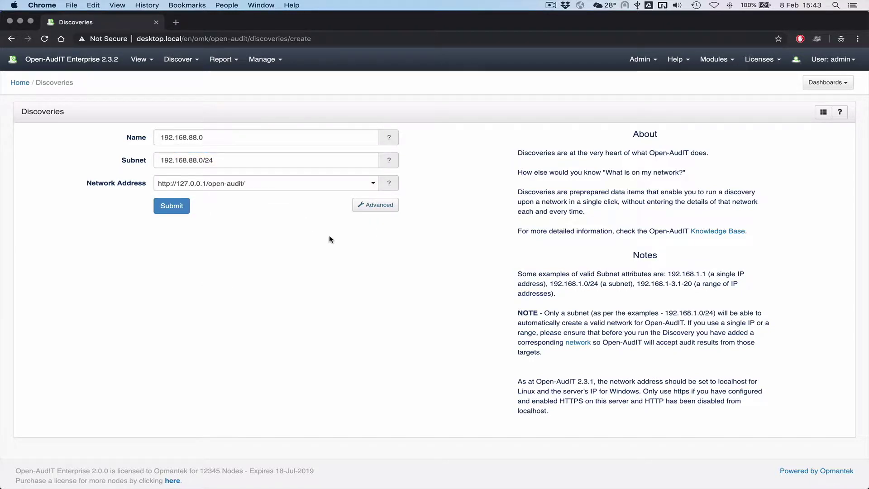
pyautogui.click(171, 209)
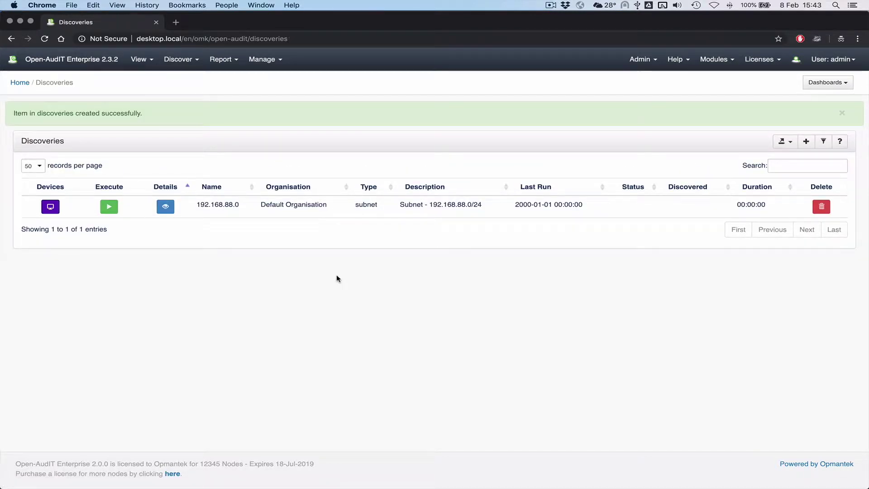
# Execute the 192.168.88.0 discovery so its log shows the 256-IP scan starting
pyautogui.click(109, 206)
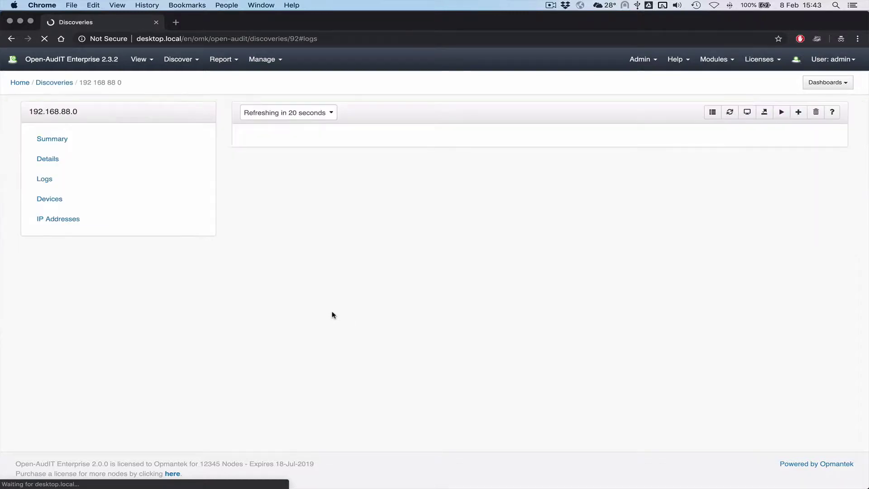
pyautogui.click(180, 63)
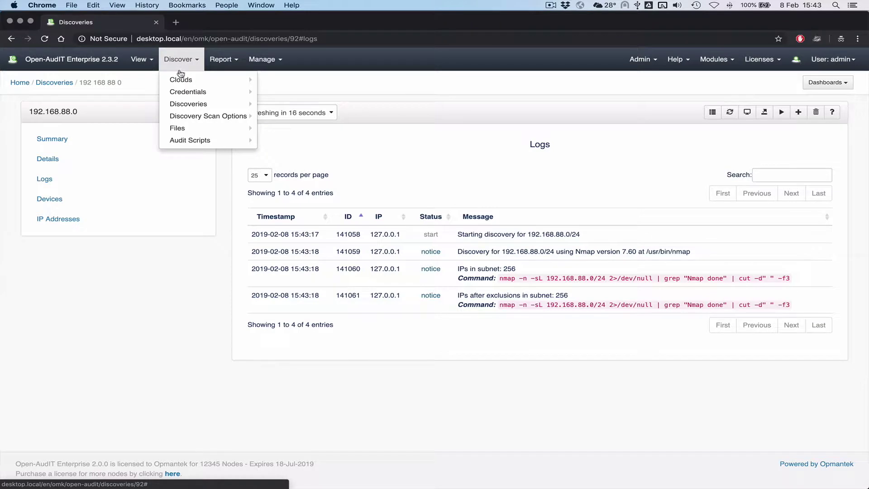
pyautogui.moveTo(211, 117)
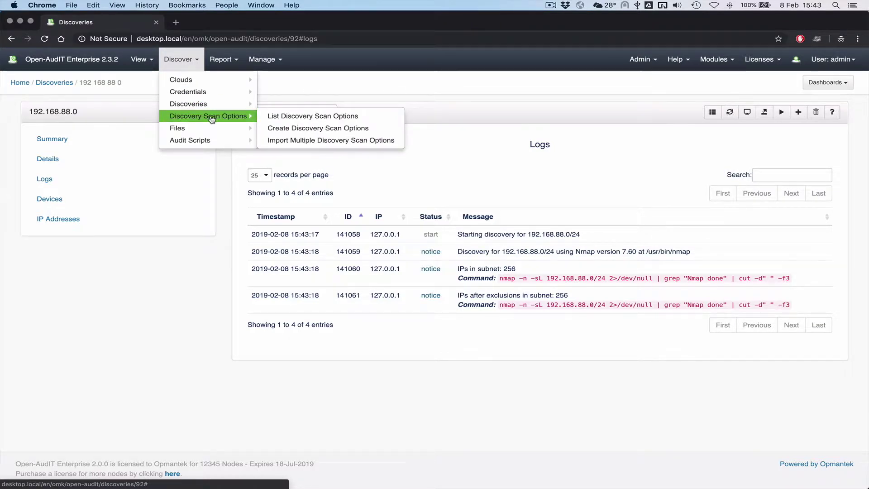
# Display the seven Discovery Scan Options presets, UltraFast through UltraSlow
pyautogui.click(295, 119)
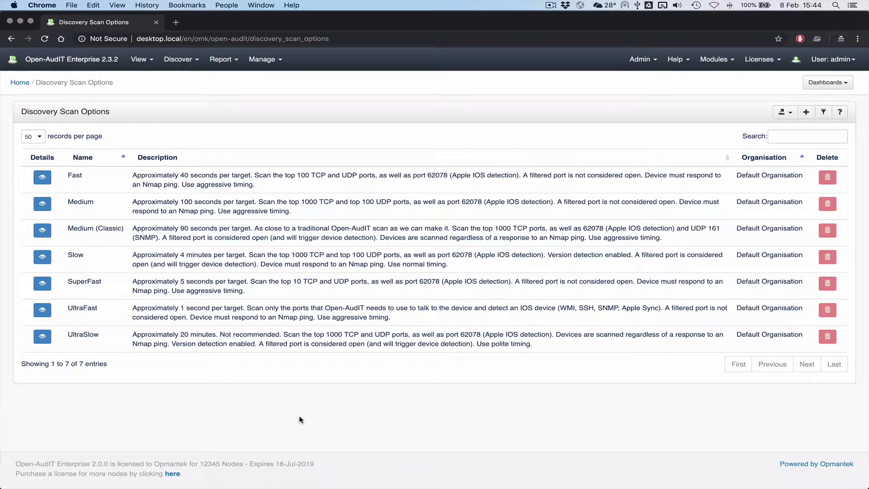
# View UltraFast's details: Aggressive timing, TCP ports 22,135,62078,21, UDP port 161
pyautogui.click(42, 310)
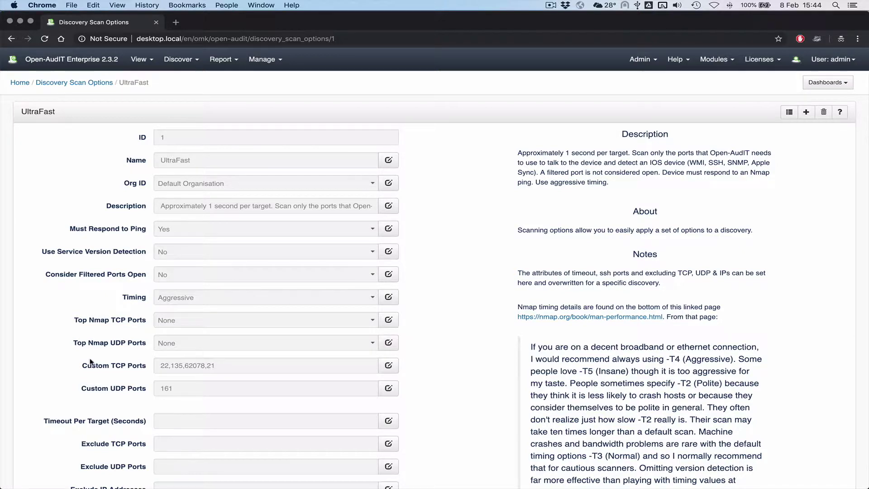
pyautogui.scroll(-5, 87, 362)
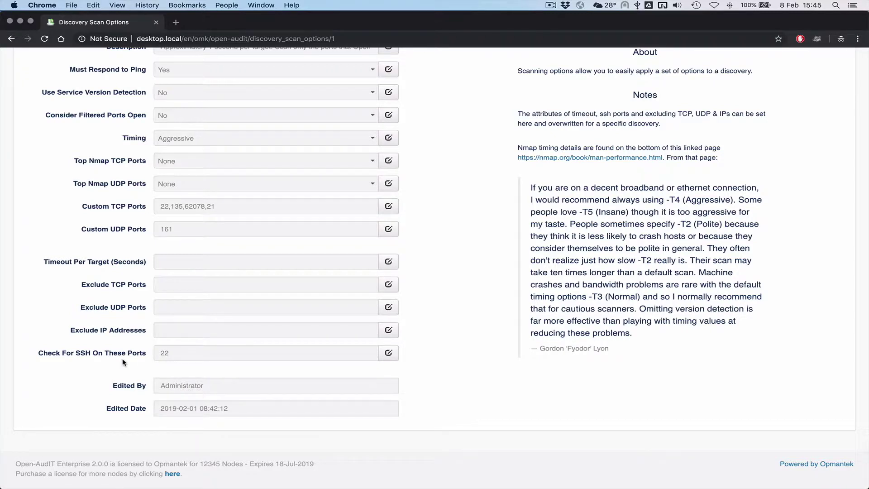
# Remove port 21 from UltraFast's custom TCP ports, leaving 22,135,62078
pyautogui.press('super+r')
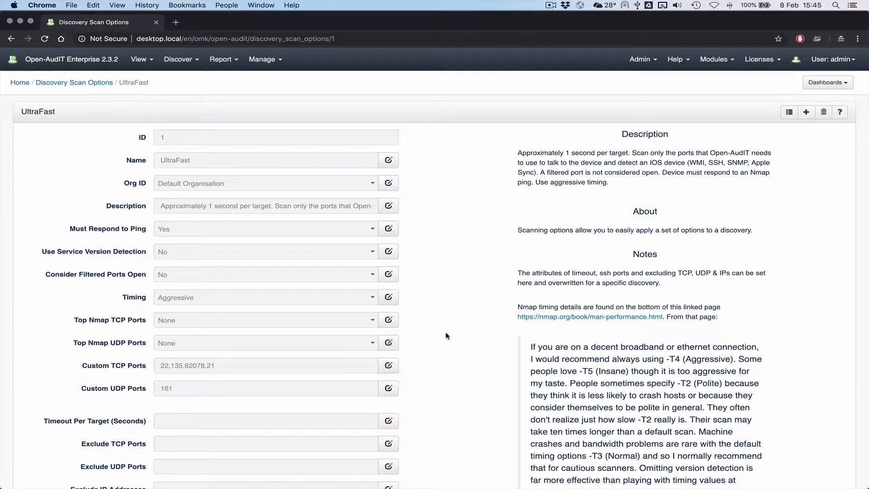
pyautogui.click(397, 365)
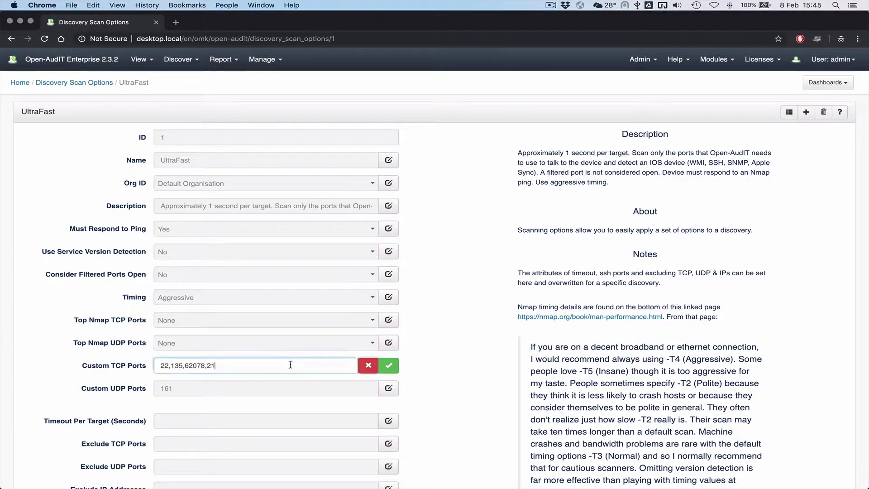
pyautogui.press('BackSpace')
pyautogui.press('BackSpace')
pyautogui.press('BackSpace')
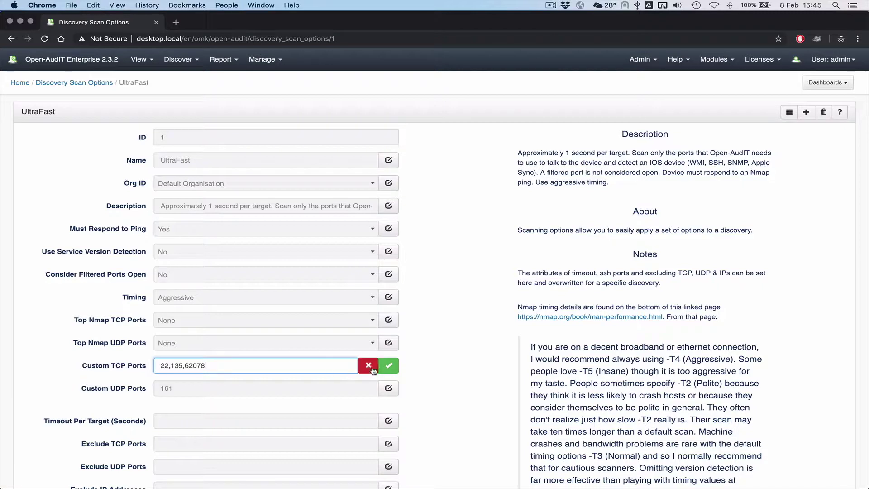
pyautogui.click(388, 365)
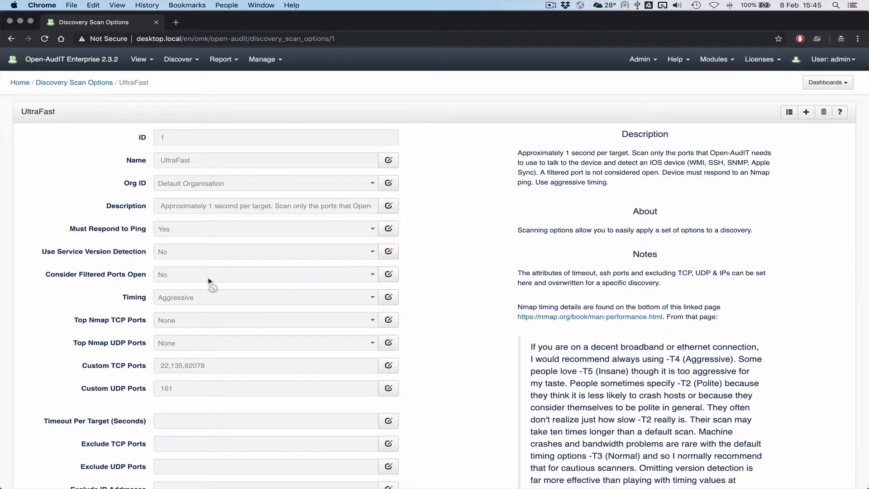
pyautogui.click(184, 65)
# Start another new discovery and expand its advanced options
pyautogui.moveTo(213, 104)
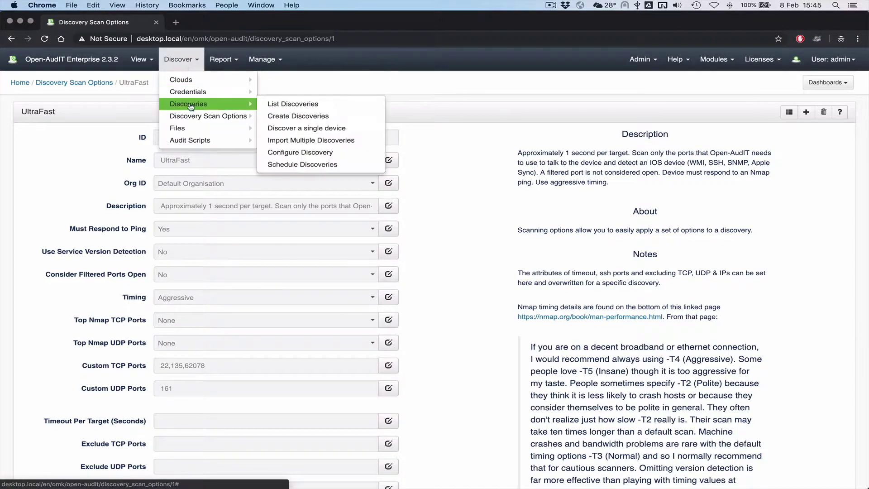
pyautogui.click(299, 117)
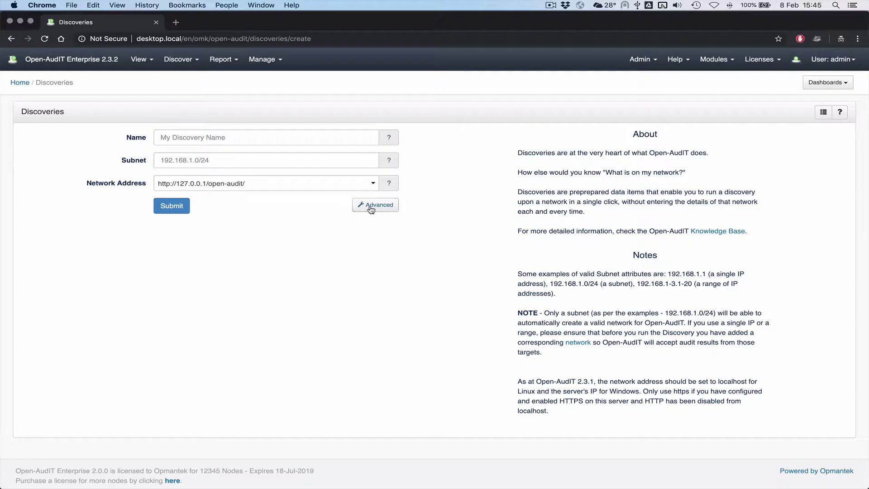
pyautogui.click(374, 206)
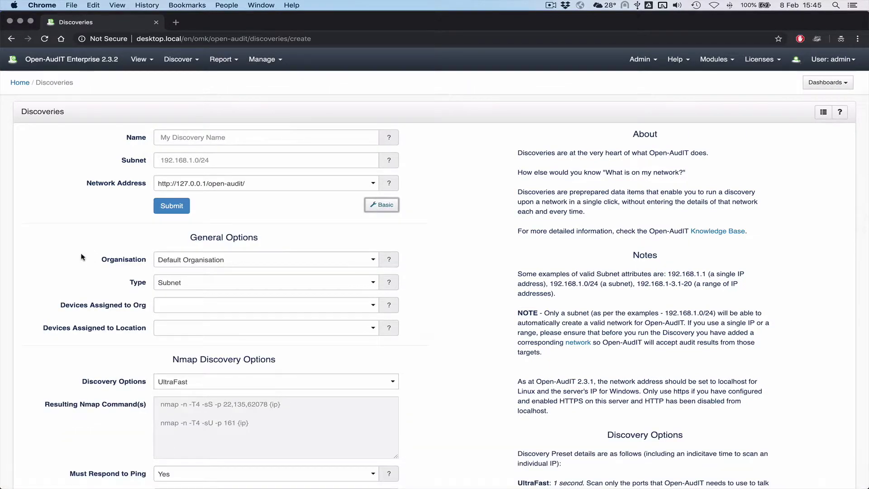
pyautogui.scroll(-5, 64, 311)
pyautogui.scroll(-3, 65, 311)
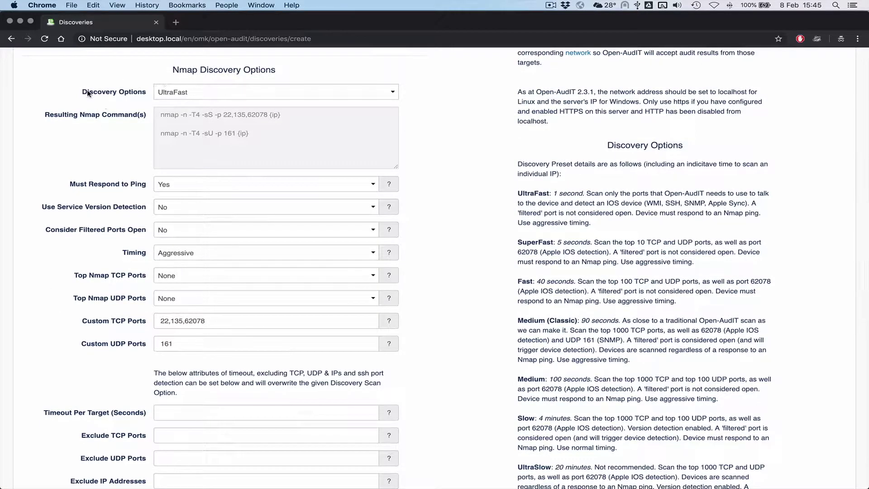
# Switch the scan preset from SuperFast to Medium (Classic): top 1000 TCP ports, custom 62078, UDP 161
pyautogui.click(221, 92)
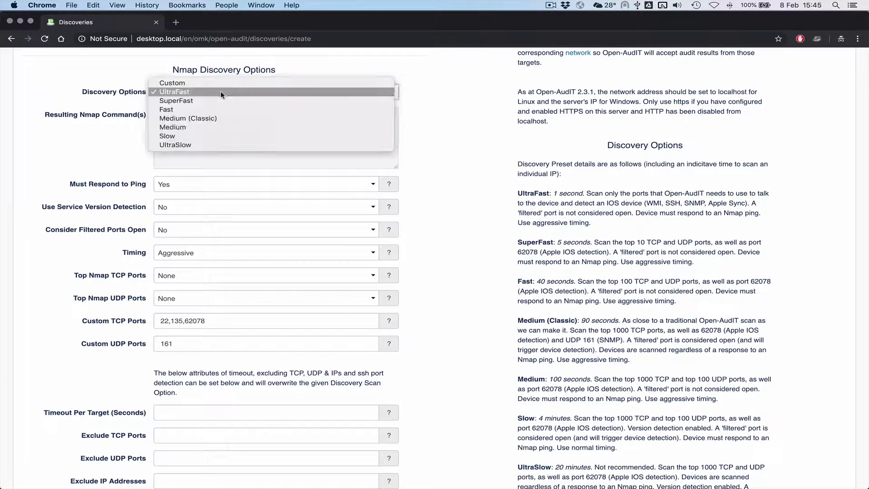
pyautogui.click(246, 100)
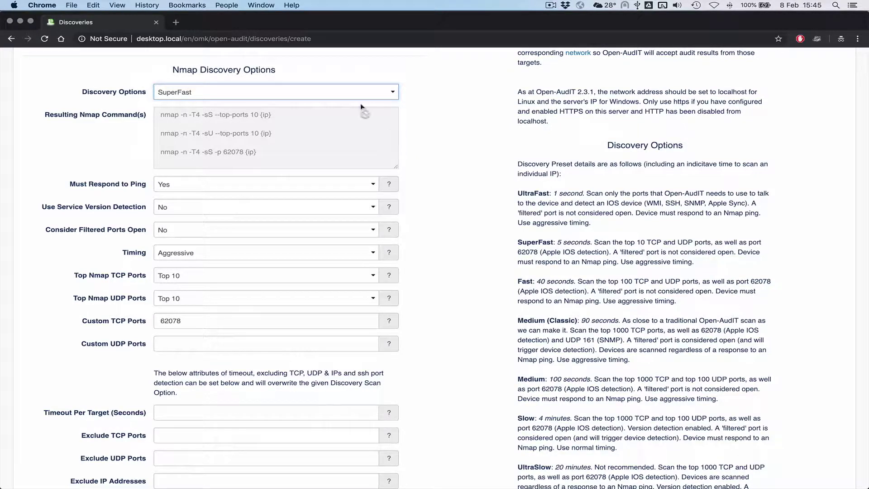
pyautogui.click(334, 93)
pyautogui.click(320, 111)
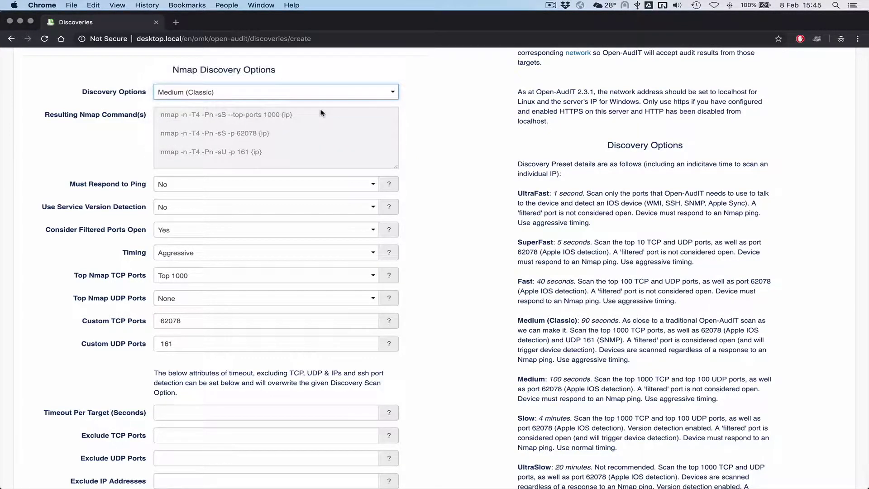
pyautogui.scroll(-3, 449, 146)
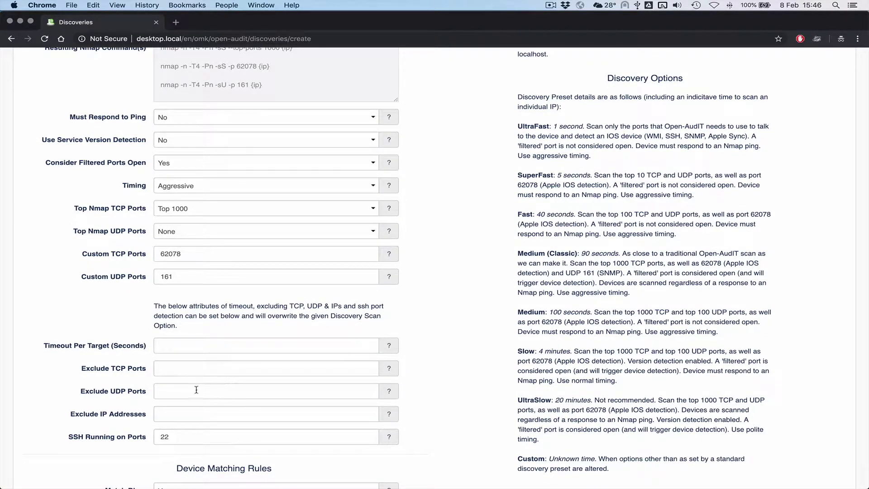
pyautogui.scroll(3, 101, 353)
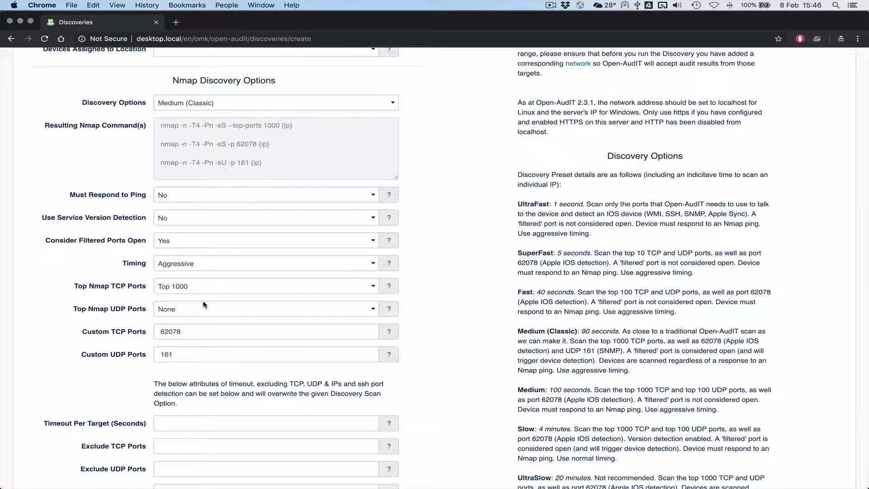
pyautogui.scroll(-4, 203, 304)
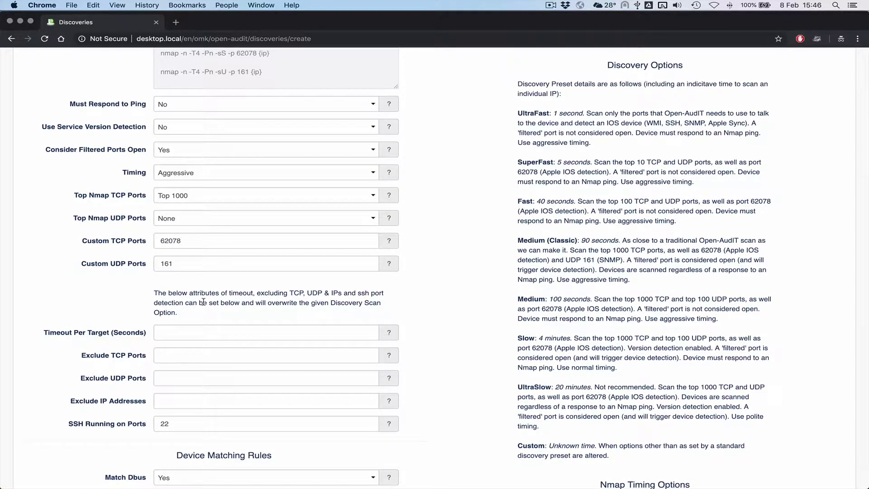
# Scroll through the Device Matching Rules and back to the top of the discovery form
pyautogui.scroll(-12, 203, 302)
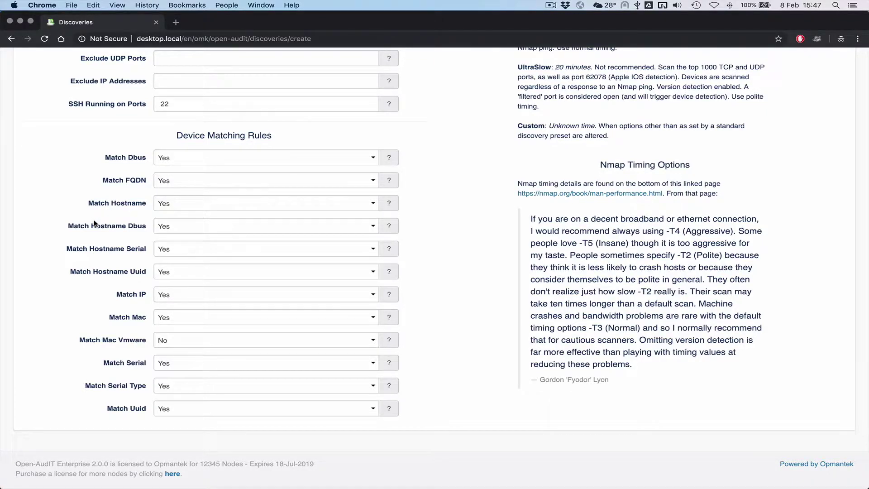
pyautogui.scroll(3, 94, 222)
pyautogui.scroll(8, 94, 224)
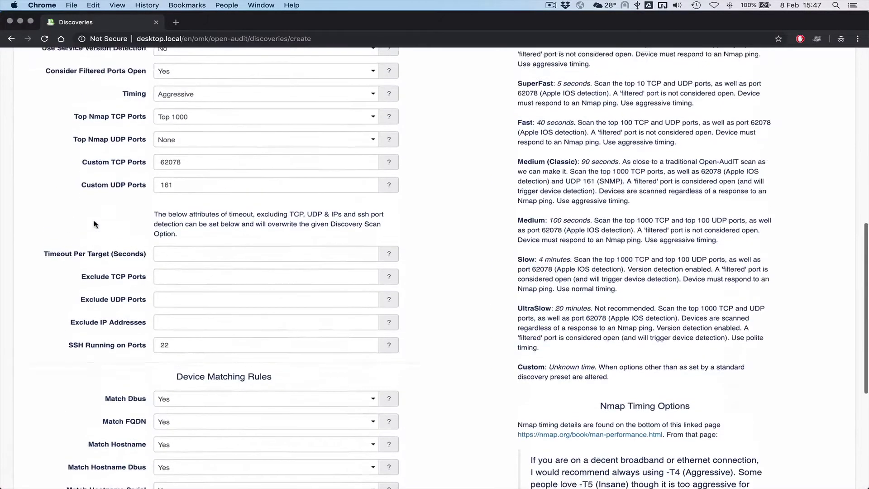
pyautogui.scroll(4, 94, 224)
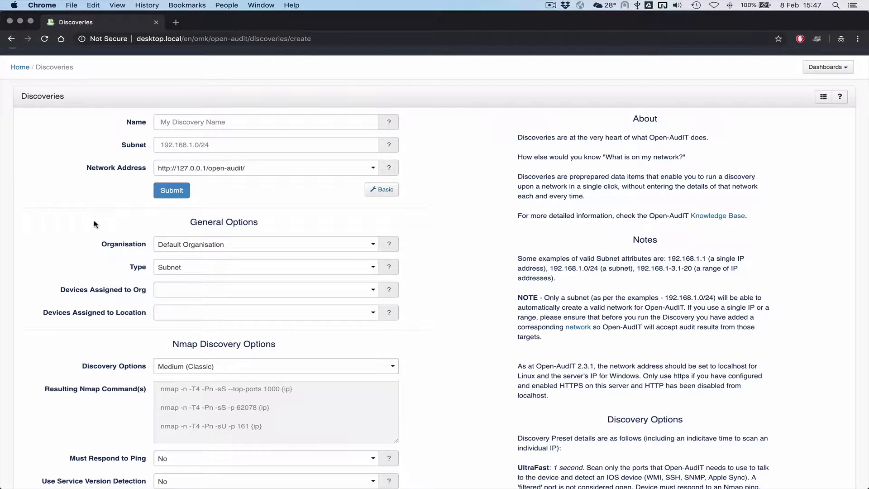
pyautogui.scroll(1, 95, 223)
pyautogui.click(178, 59)
# Open the 192.168.88.0 discovery summary: 255 IPs scanned, 27 devices, 19 audited, 8 not audited
pyautogui.moveTo(181, 108)
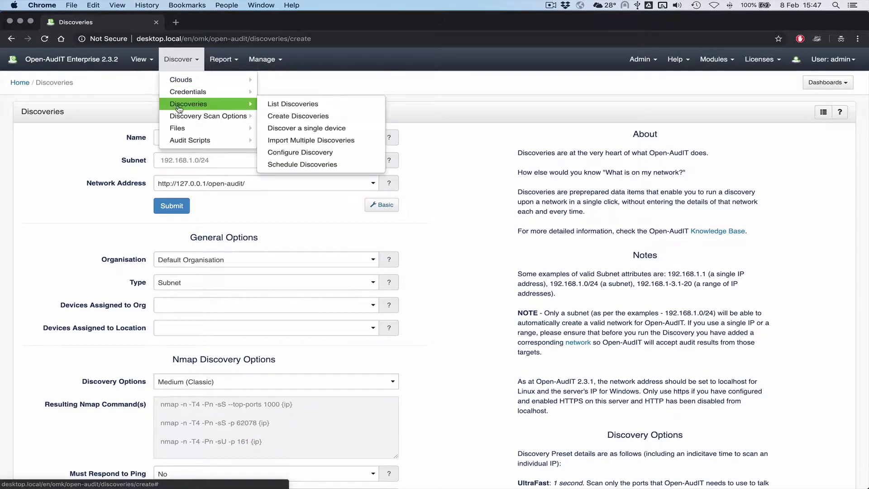
pyautogui.click(281, 105)
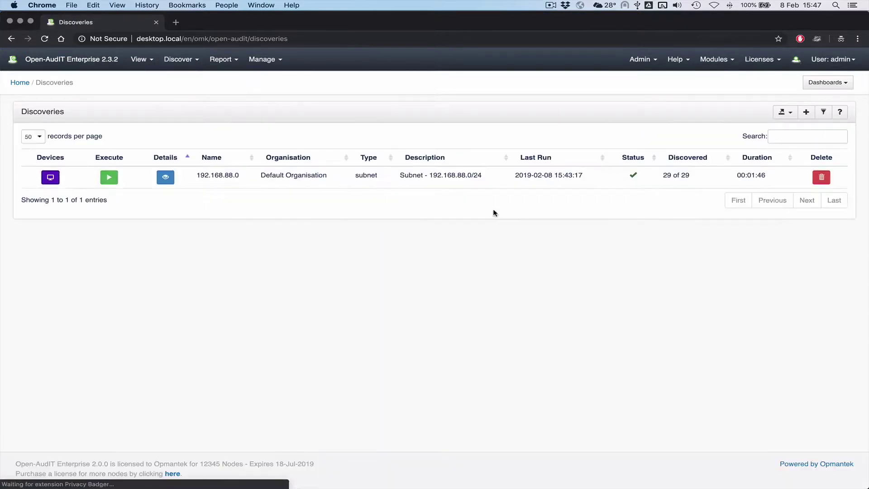
pyautogui.click(165, 177)
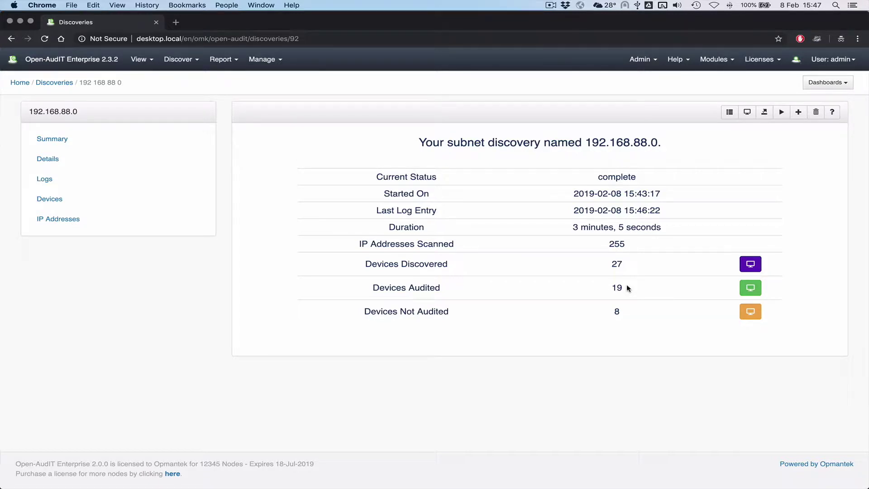
# Show the discovery's 27 devices with their classification and missing SSH/SNMP credential issues
pyautogui.click(53, 202)
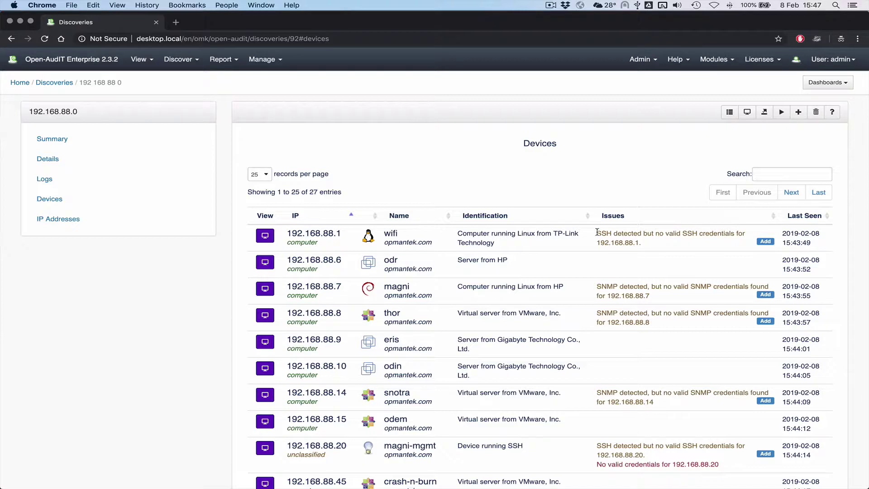
pyautogui.click(765, 243)
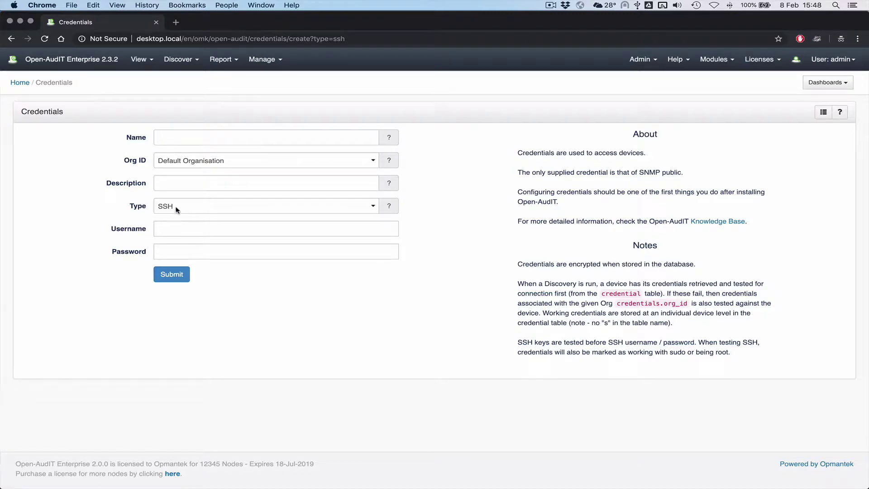
pyautogui.click(10, 40)
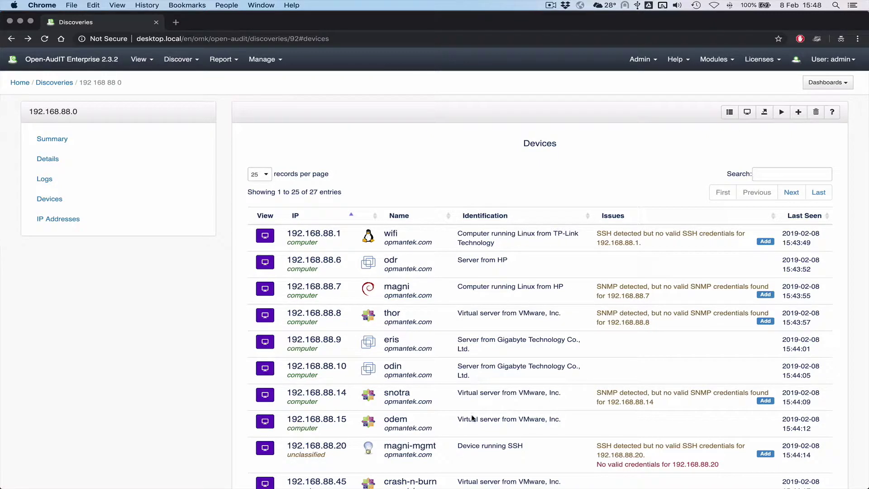
pyautogui.moveTo(368, 421); pyautogui.dragTo(424, 423)
pyautogui.click(458, 420)
# Scroll the devices table and highlight the 'no management protocols' issue text
pyautogui.scroll(-5, 453, 385)
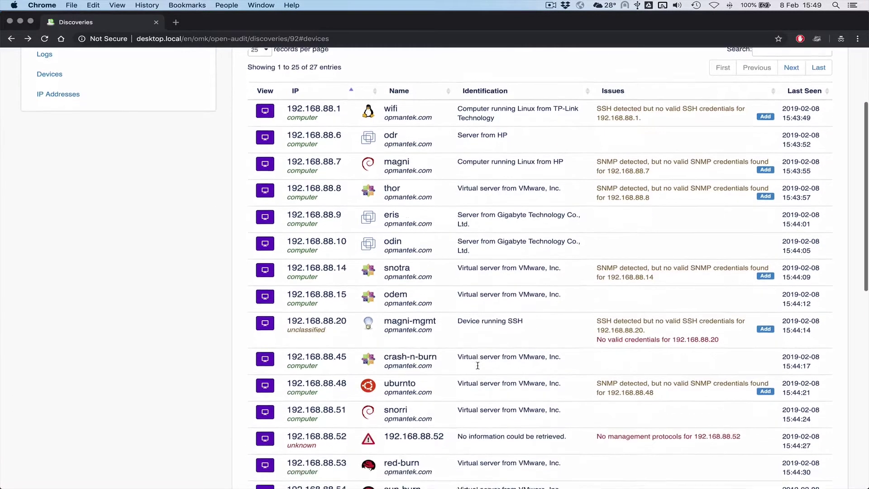
pyautogui.scroll(-4, 478, 366)
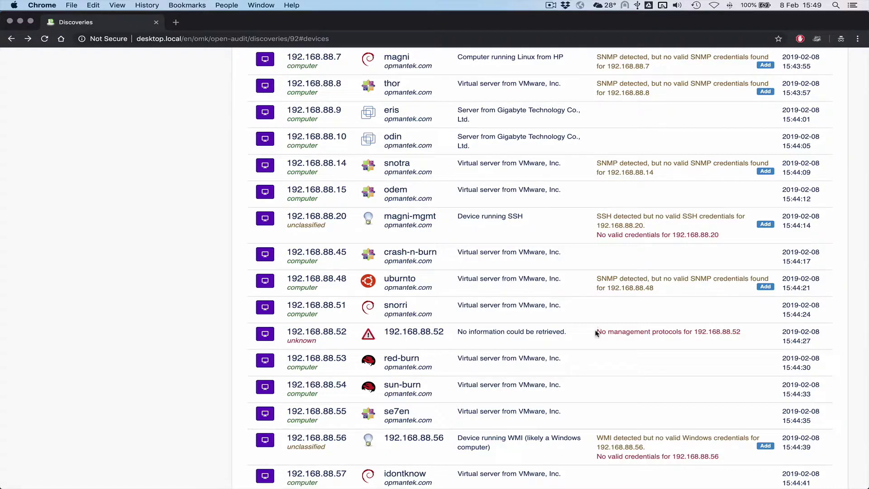
pyautogui.moveTo(596, 334); pyautogui.dragTo(709, 338)
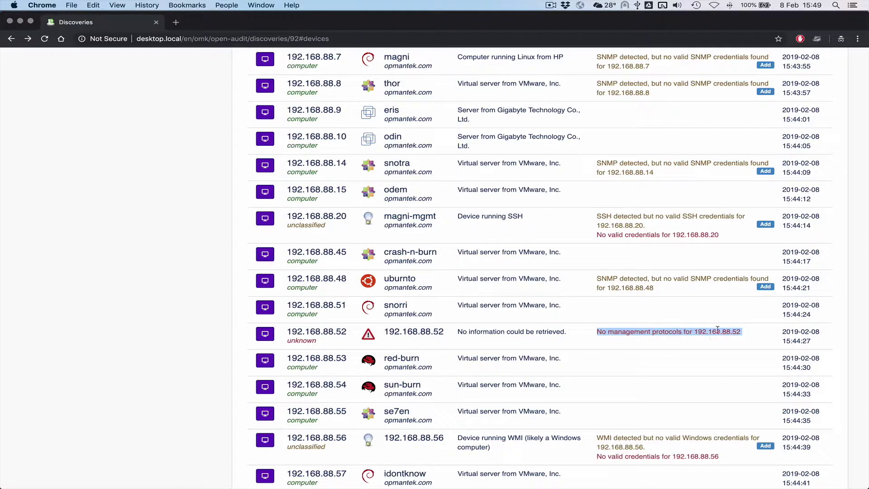
pyautogui.click(717, 328)
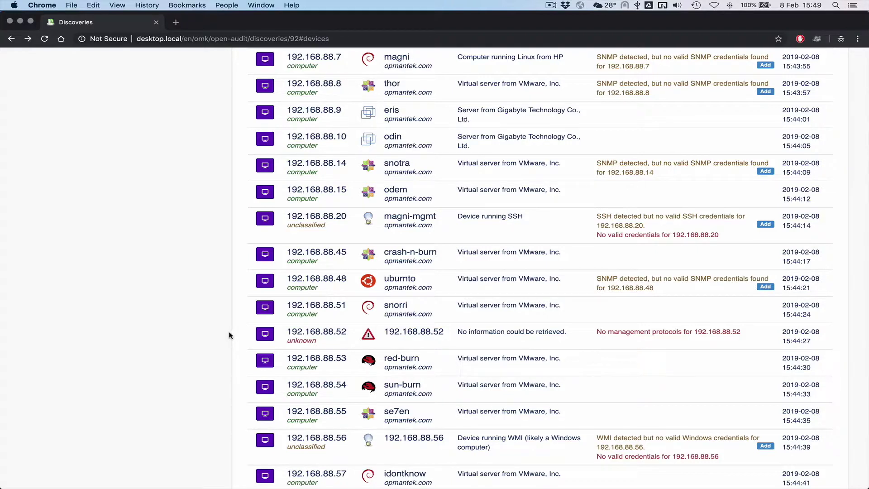
pyautogui.scroll(-5, 229, 335)
pyautogui.scroll(-3, 229, 334)
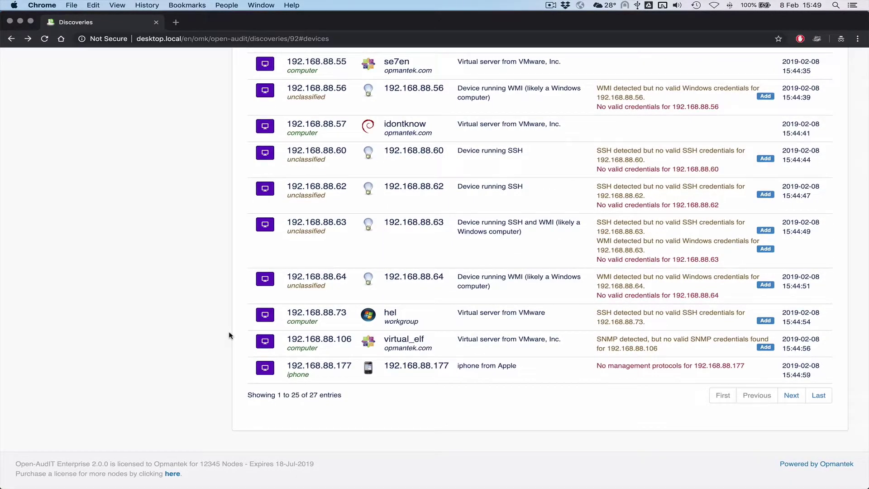
pyautogui.scroll(8, 229, 335)
# Set records per page to All, showing all 27 devices including midgard and asgard
pyautogui.click(259, 173)
pyautogui.click(259, 198)
pyautogui.scroll(-8, 219, 365)
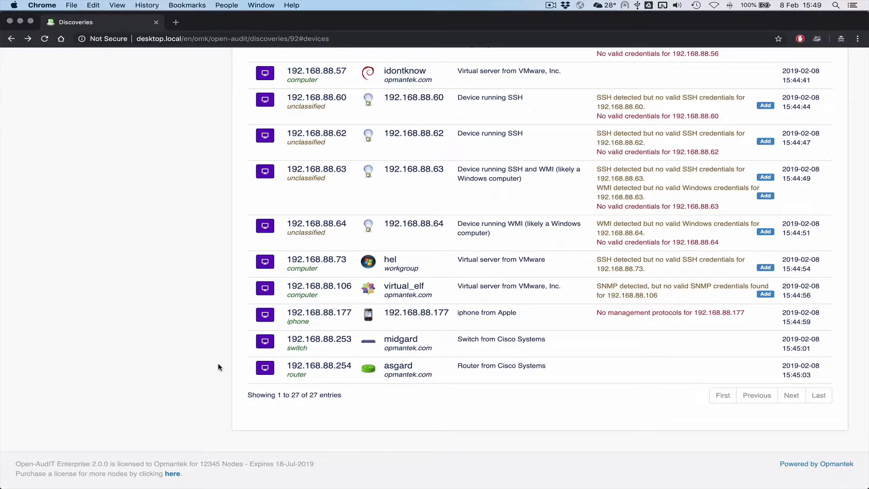
pyautogui.scroll(8, 219, 358)
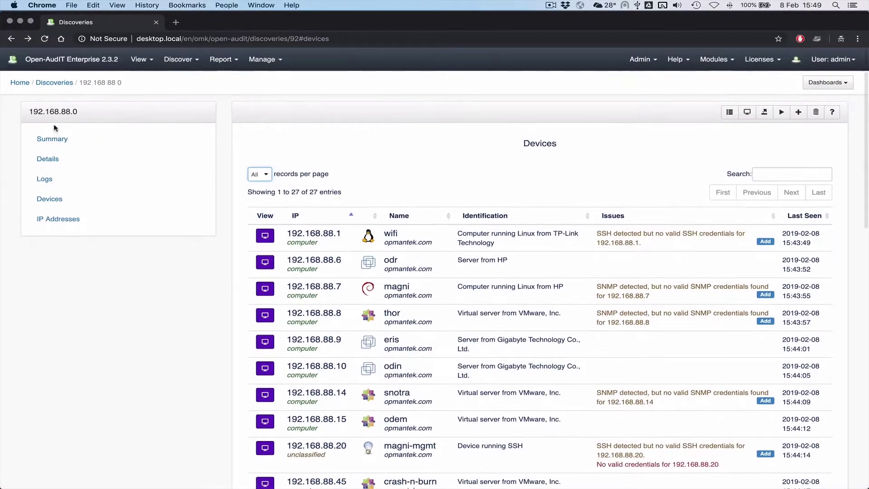
# Return to the discovery summary and highlight its 3 minutes, 5 seconds duration
pyautogui.click(55, 138)
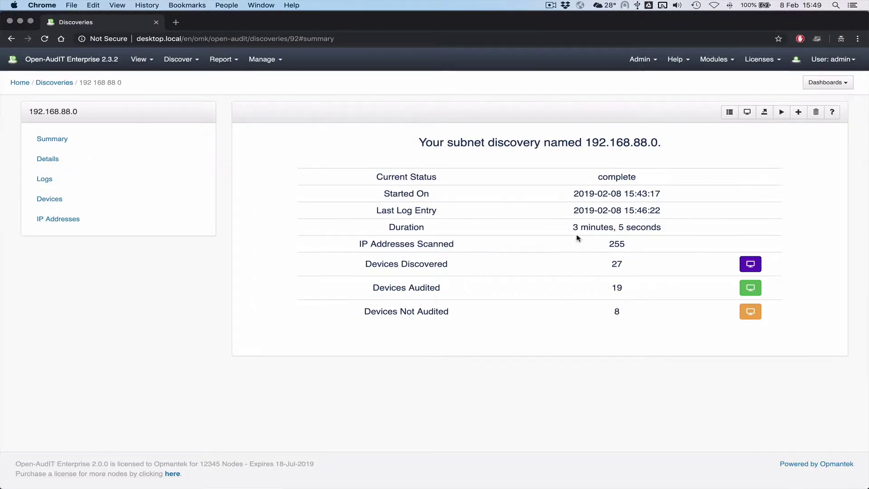
pyautogui.moveTo(572, 228); pyautogui.dragTo(666, 230)
pyautogui.click(522, 442)
# Open the 192.168.88.0 discovery's details, then browse its log entries
pyautogui.click(63, 143)
pyautogui.click(55, 158)
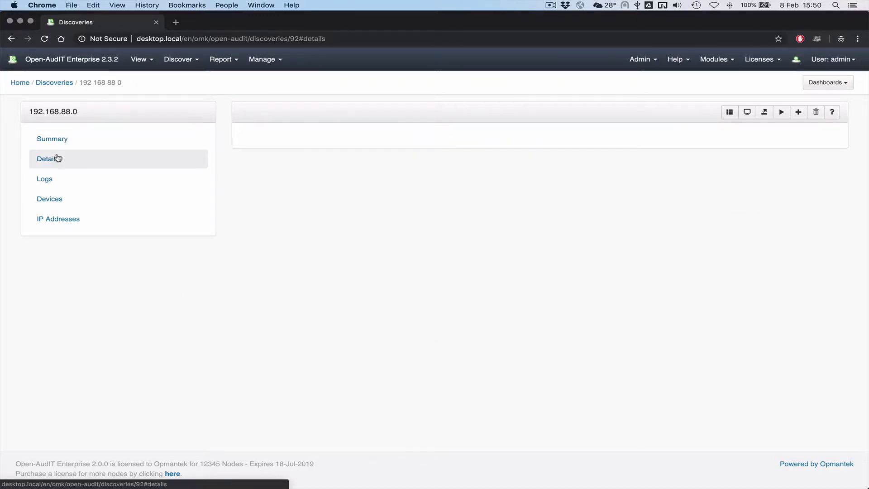
pyautogui.click(51, 178)
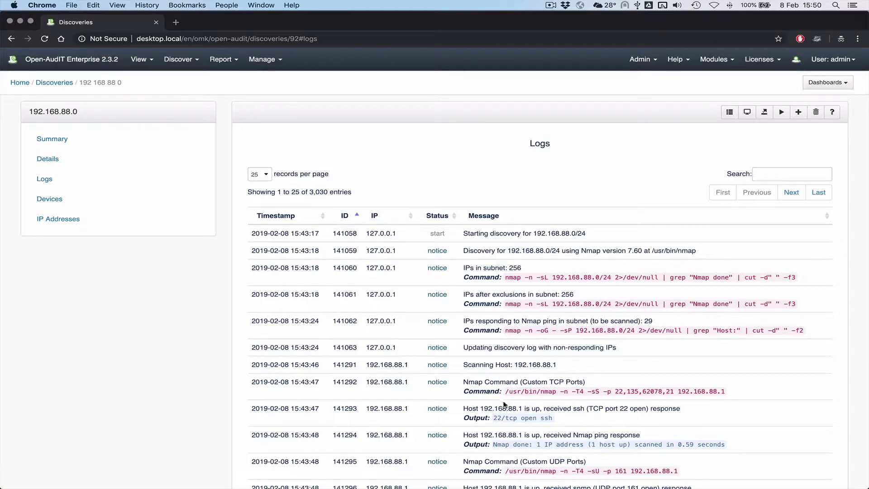
pyautogui.scroll(-3, 564, 335)
pyautogui.scroll(-5, 563, 337)
pyautogui.scroll(10, 564, 337)
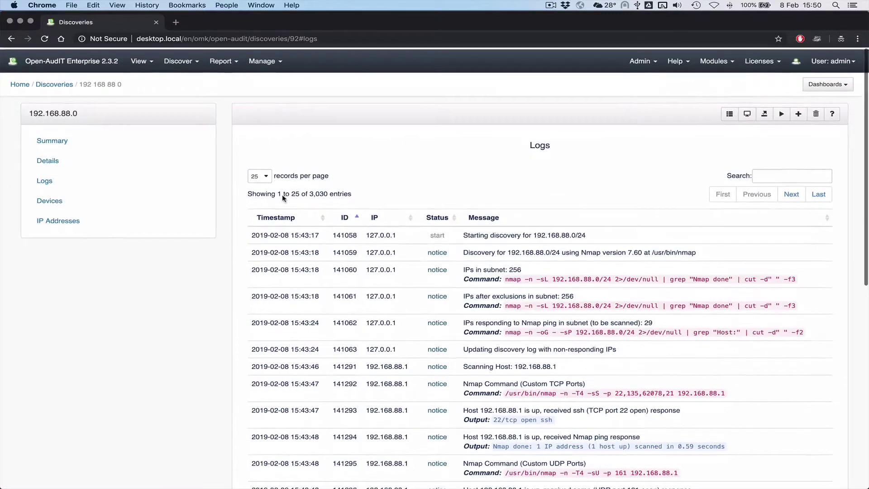
# Show all 3,030 log entries on one page and highlight the VMware ESXi sysDescr snmpget result
pyautogui.click(259, 175)
pyautogui.click(257, 194)
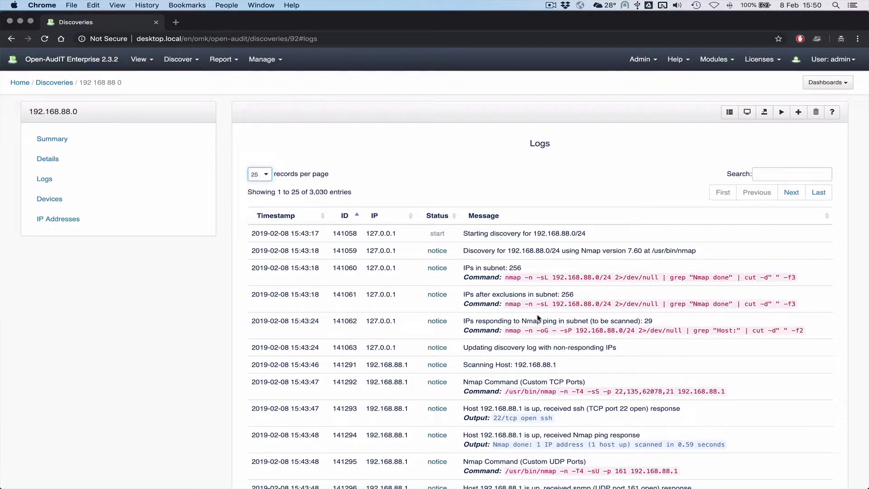
pyautogui.scroll(-8, 539, 318)
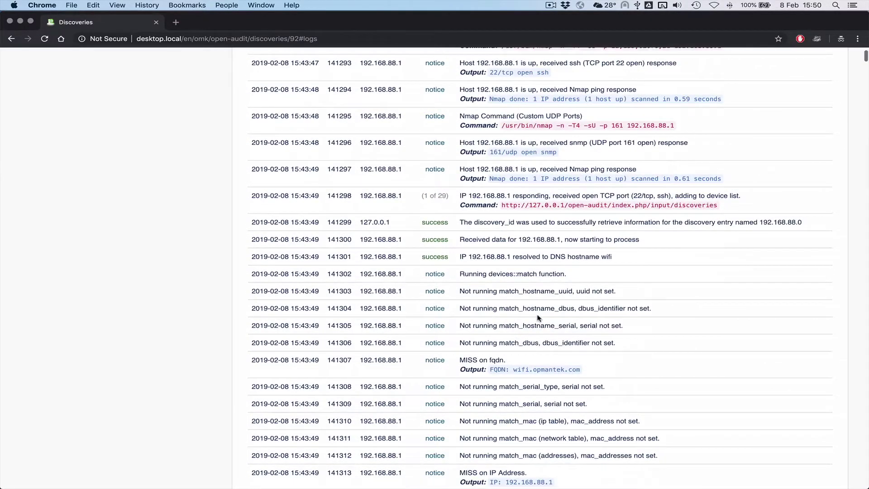
pyautogui.scroll(-13, 538, 318)
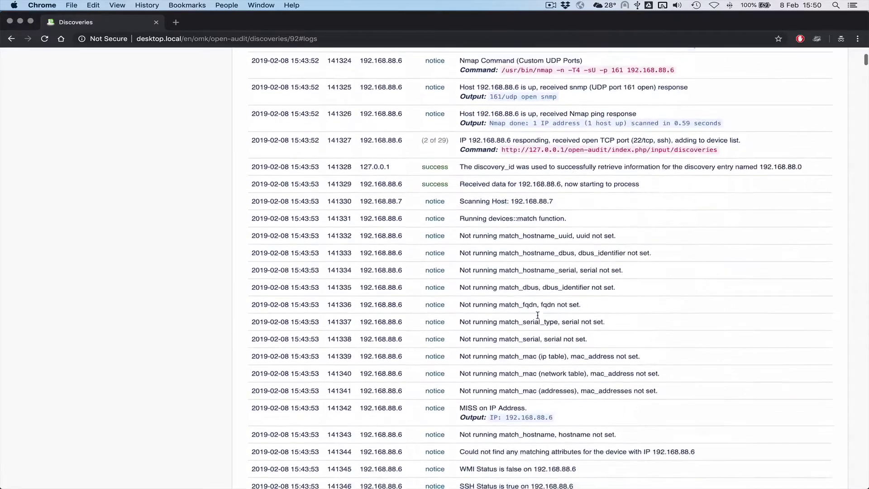
pyautogui.scroll(-7, 538, 315)
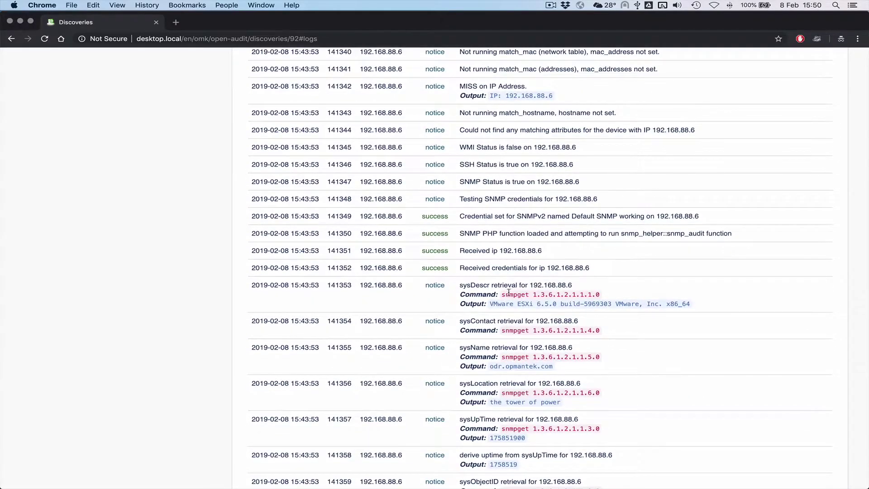
pyautogui.moveTo(501, 294); pyautogui.dragTo(600, 294)
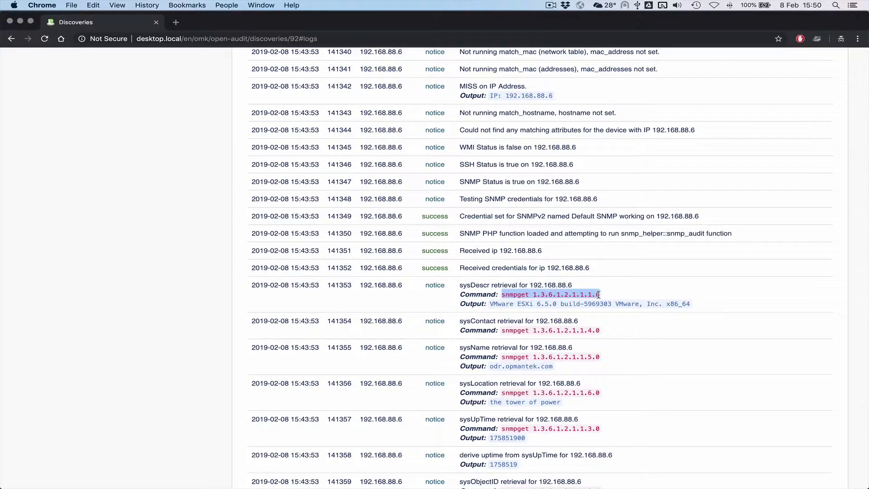
pyautogui.click(598, 294)
pyautogui.moveTo(490, 304); pyautogui.dragTo(624, 305)
pyautogui.click(624, 306)
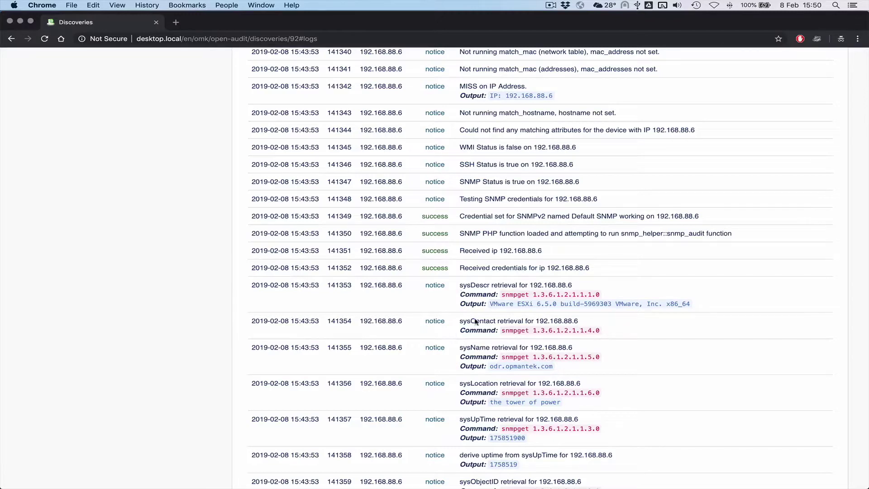
pyautogui.scroll(20, 463, 328)
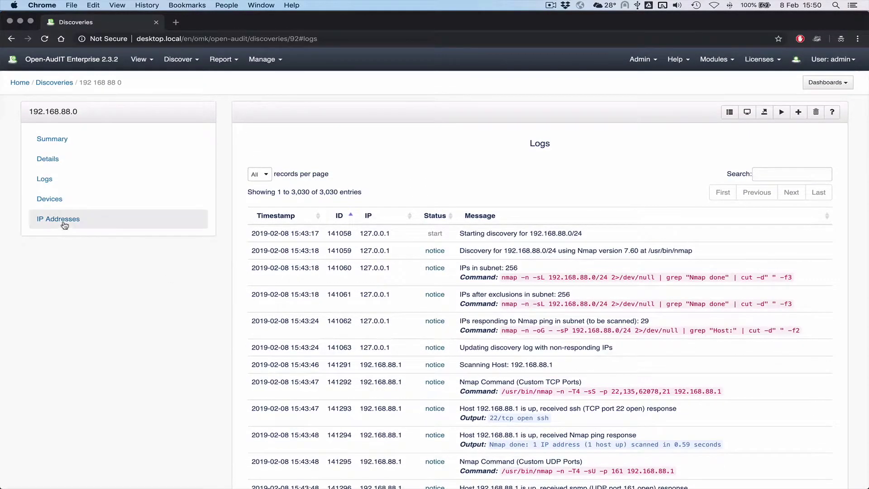
# Open the discovery's IP address results and highlight the 192.168.88.1 result message
pyautogui.click(68, 221)
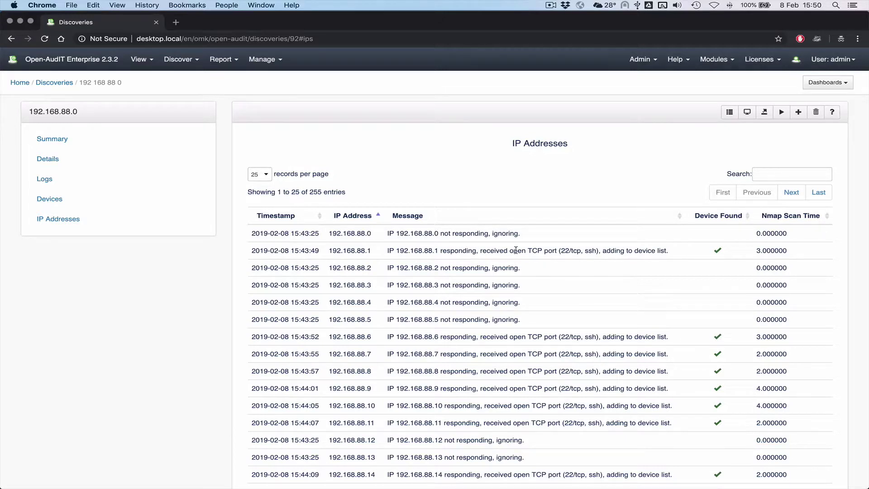
pyautogui.moveTo(516, 251); pyautogui.dragTo(604, 251)
pyautogui.click(604, 251)
# Show all 255 IP addresses on one page and highlight 192.168.88.56's message and port 135
pyautogui.click(254, 175)
pyautogui.click(257, 198)
pyautogui.scroll(-5, 533, 337)
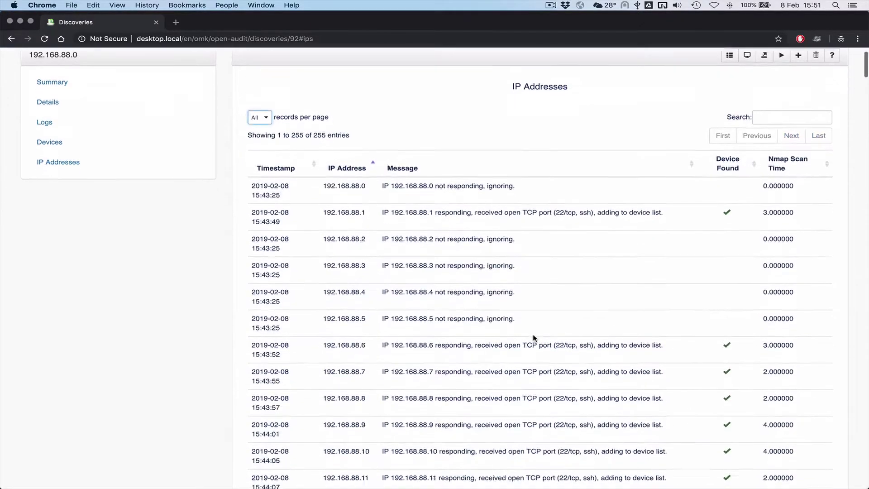
pyautogui.scroll(-8, 533, 338)
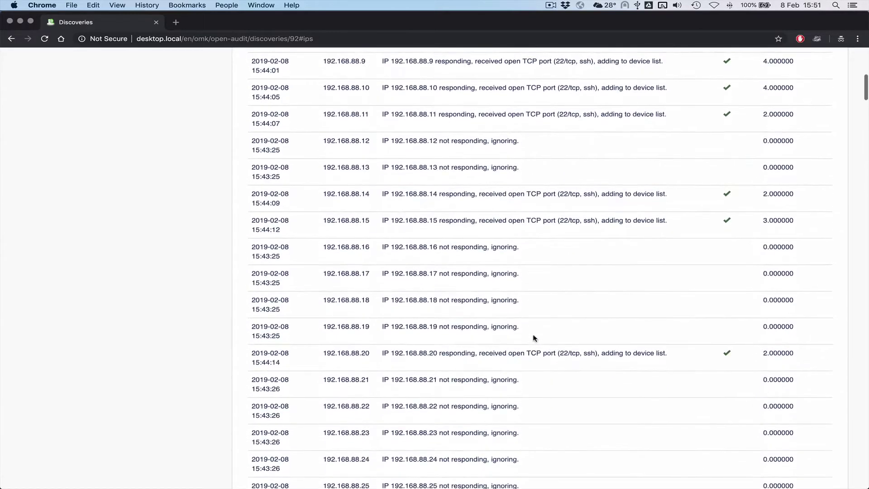
pyautogui.scroll(-13, 533, 338)
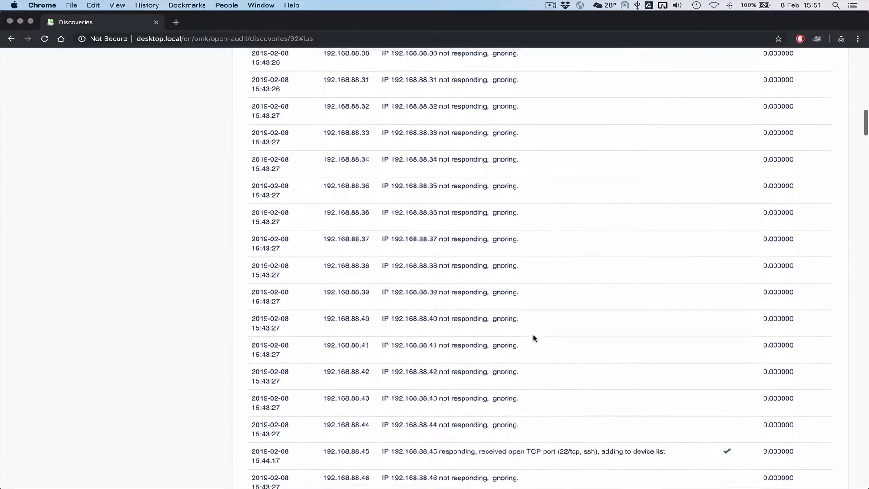
pyautogui.scroll(-3, 532, 338)
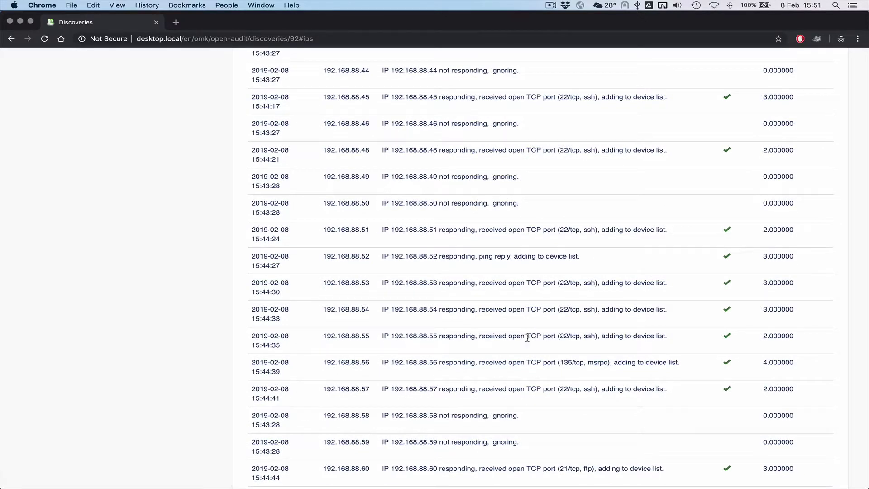
pyautogui.moveTo(416, 364); pyautogui.dragTo(655, 369)
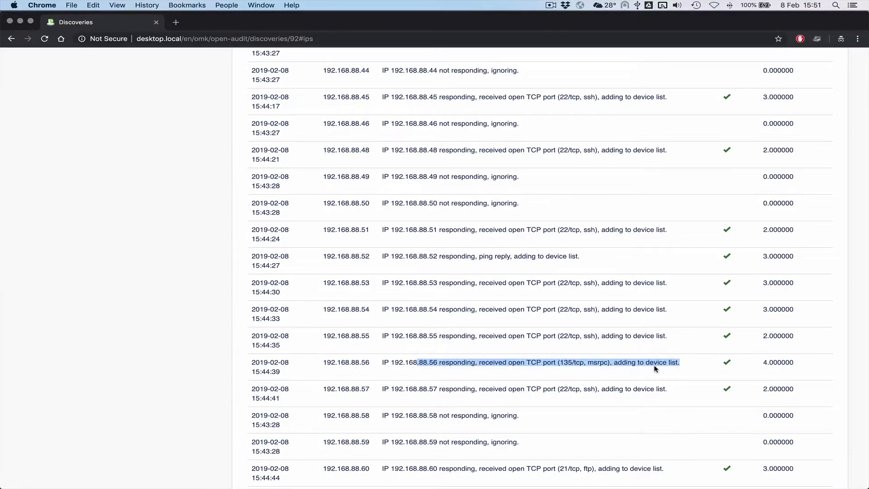
pyautogui.click(607, 368)
pyautogui.doubleClick(565, 363)
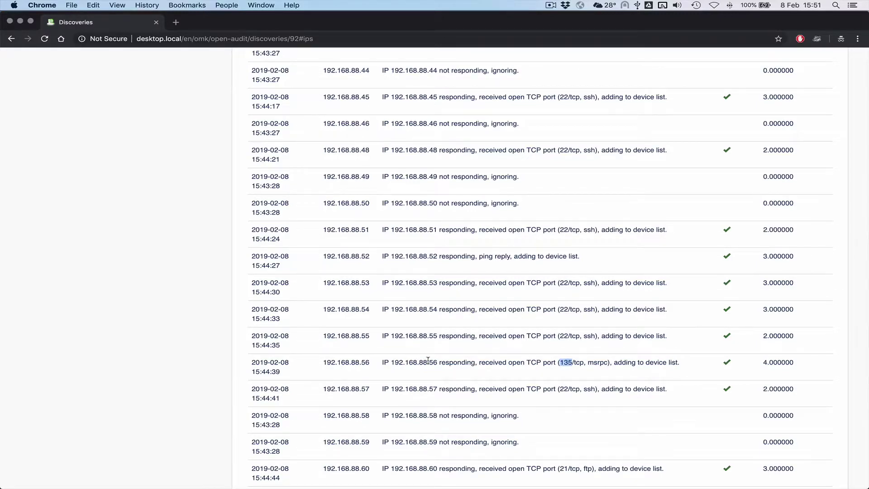
pyautogui.scroll(20, 367, 357)
# Open the discovery's devices list and highlight 192.168.88.56's credential issues
pyautogui.click(42, 202)
pyautogui.scroll(-3, 423, 331)
pyautogui.scroll(-5, 423, 331)
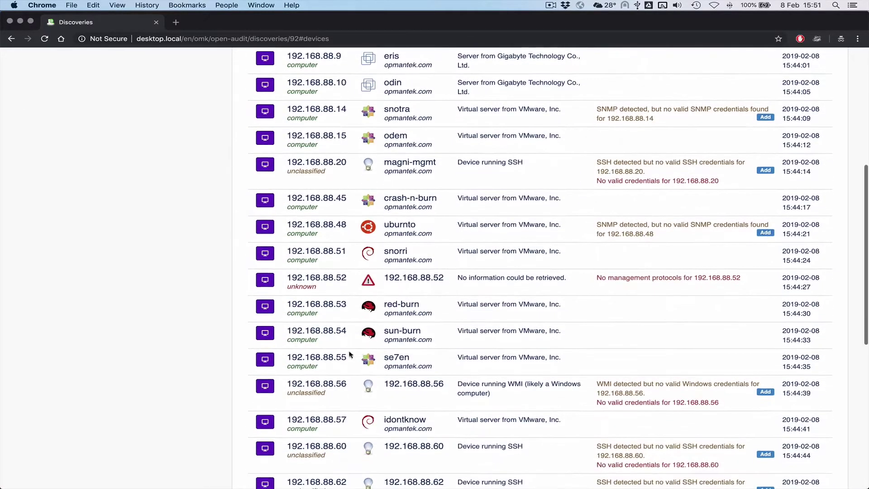
pyautogui.moveTo(293, 384); pyautogui.dragTo(688, 396)
pyautogui.click(713, 398)
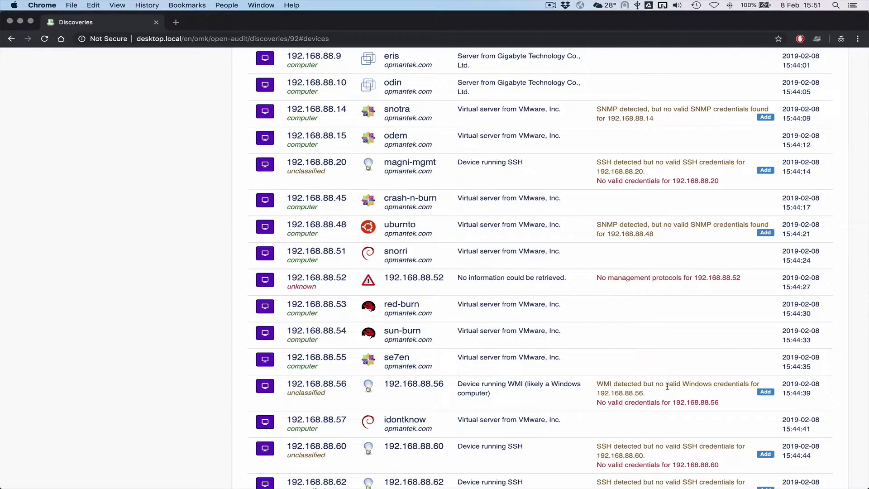
# Highlight 192.168.88.56's likely Windows identification and its unclassified label
pyautogui.moveTo(496, 383); pyautogui.dragTo(541, 399)
pyautogui.click(541, 400)
pyautogui.doubleClick(297, 393)
pyautogui.click(297, 393)
pyautogui.scroll(-5, 474, 401)
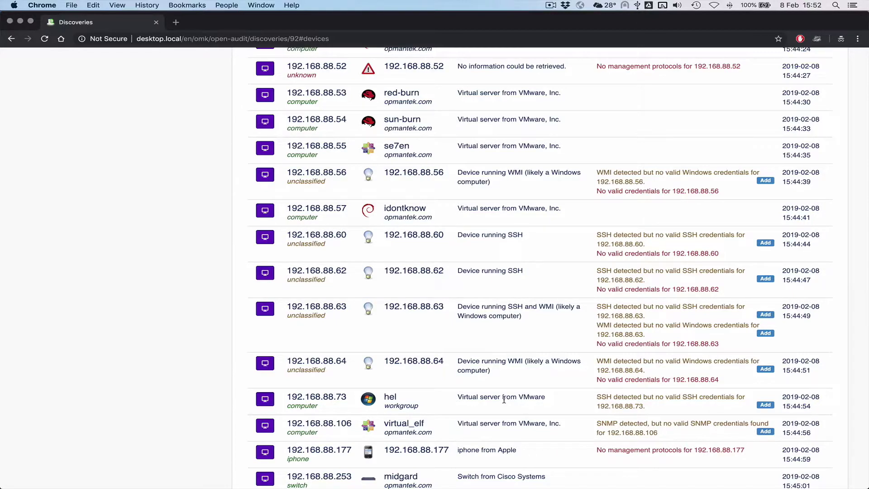
pyautogui.scroll(-5, 504, 399)
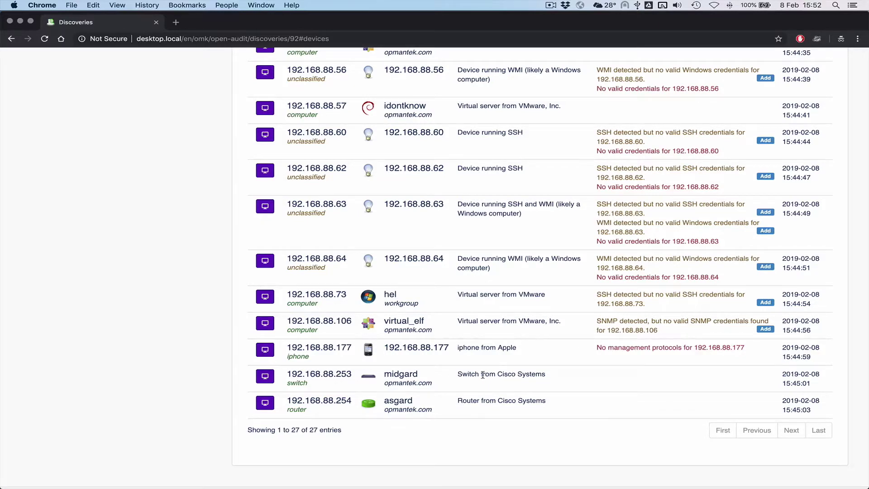
pyautogui.moveTo(381, 347); pyautogui.dragTo(448, 348)
pyautogui.click(446, 348)
pyautogui.scroll(15, 503, 362)
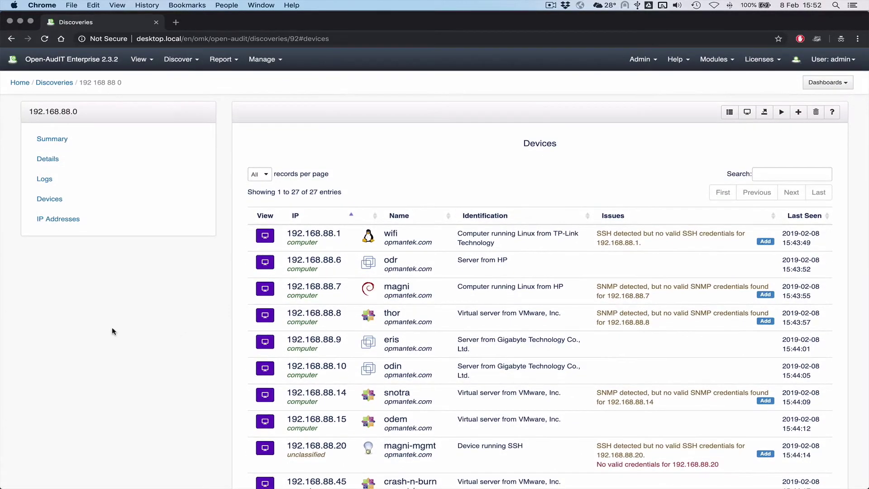